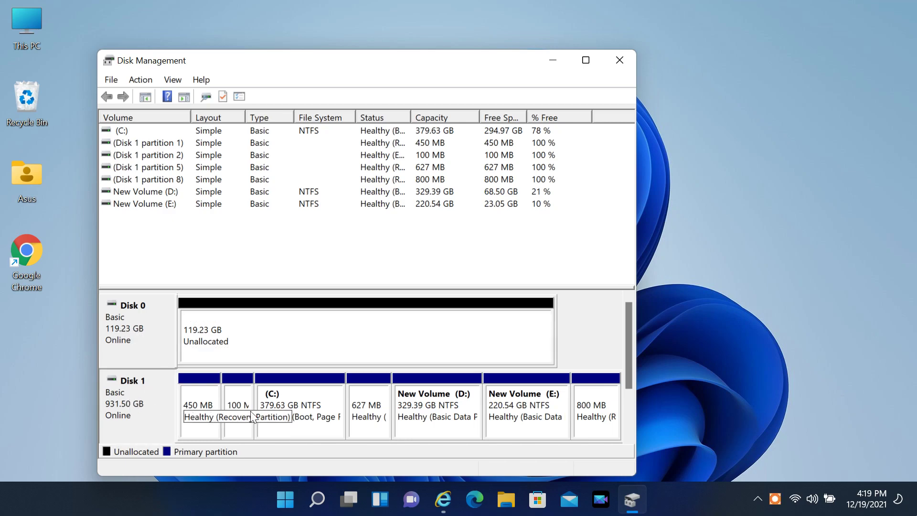
Step: Inspect Disk 1's C: volume beside the unallocated 119.23 GB Disk 0, then minimize Disk Management
{"action": "left_click", "coordinate": [282, 411]}
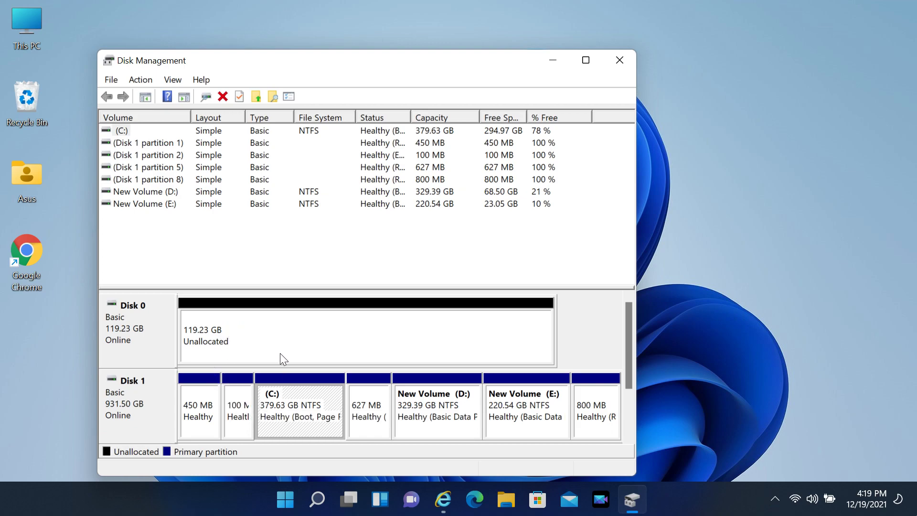
{"action": "left_click", "coordinate": [559, 58]}
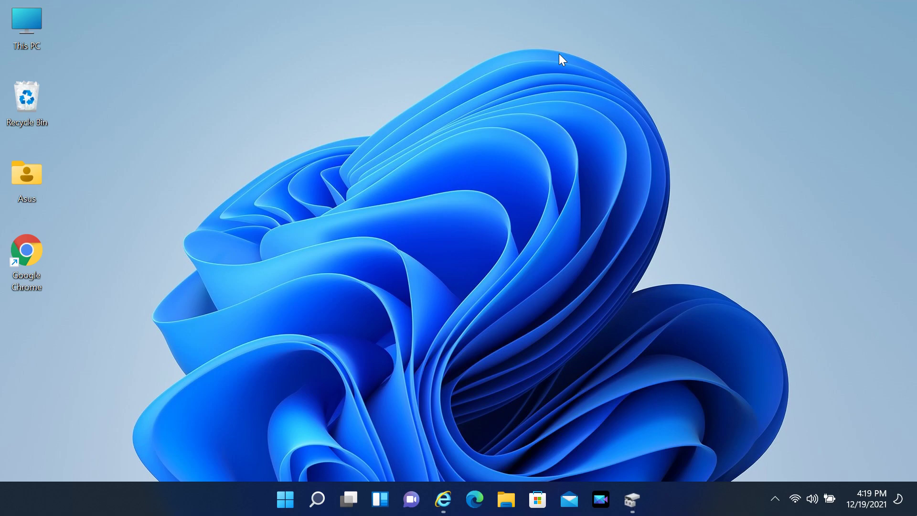
Step: Load macrium.com/reflectfree in Chrome and request the Reflect 8 Free download under Backup at Home
{"action": "double_click", "coordinate": [27, 249]}
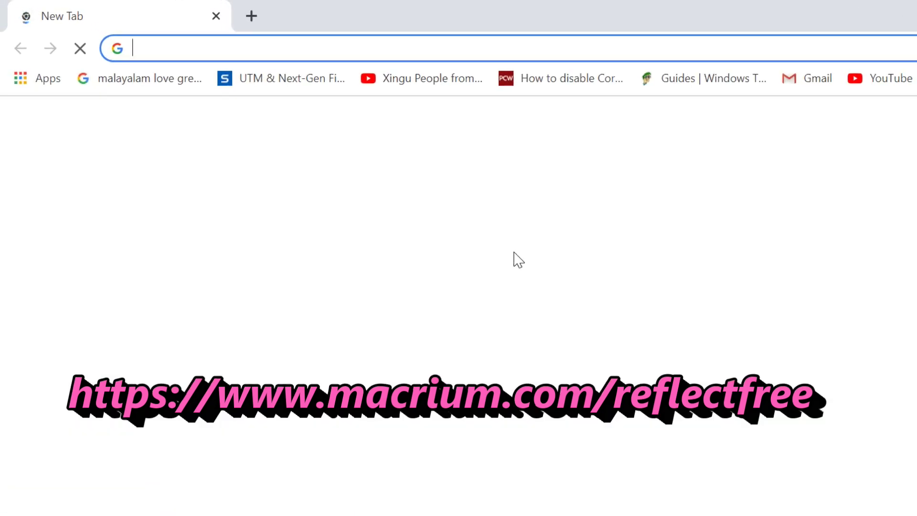
{"action": "type", "text": "https://www.macrium.com/reflectfree"}
{"action": "key", "text": "Return"}
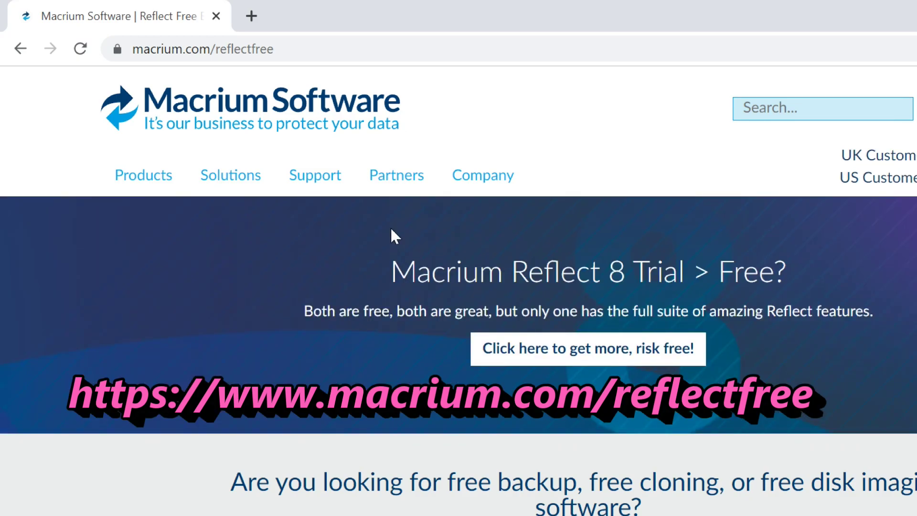
{"action": "scroll", "coordinate": [430, 389], "scroll_direction": "down", "scroll_amount": 10}
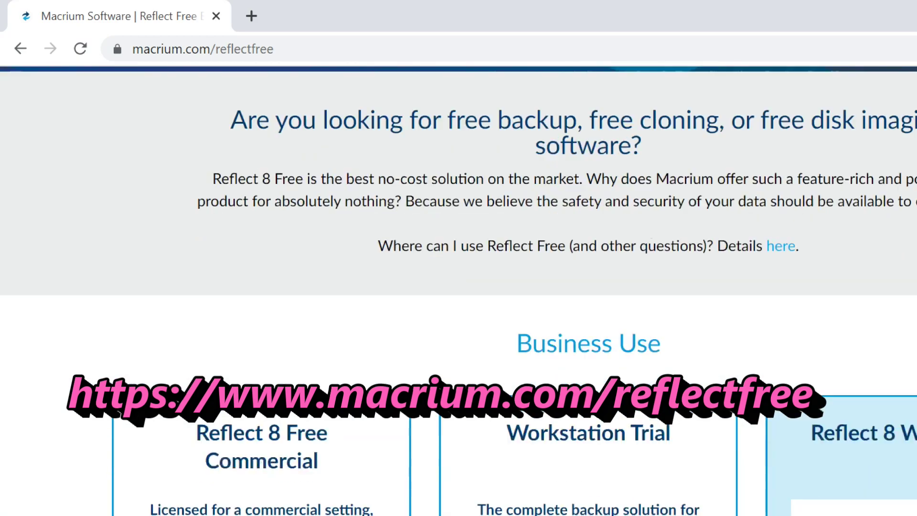
{"action": "scroll", "coordinate": [405, 427], "scroll_direction": "down", "scroll_amount": 5}
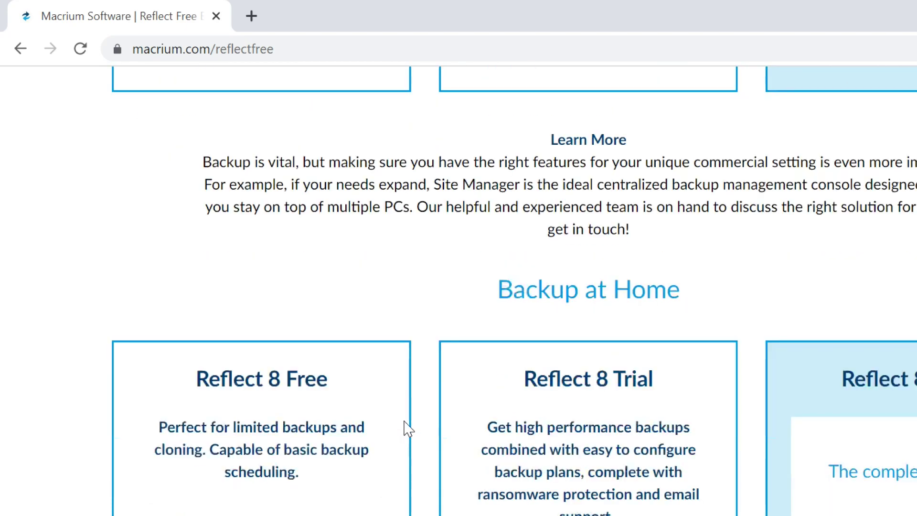
{"action": "scroll", "coordinate": [221, 337], "scroll_direction": "down", "scroll_amount": 4}
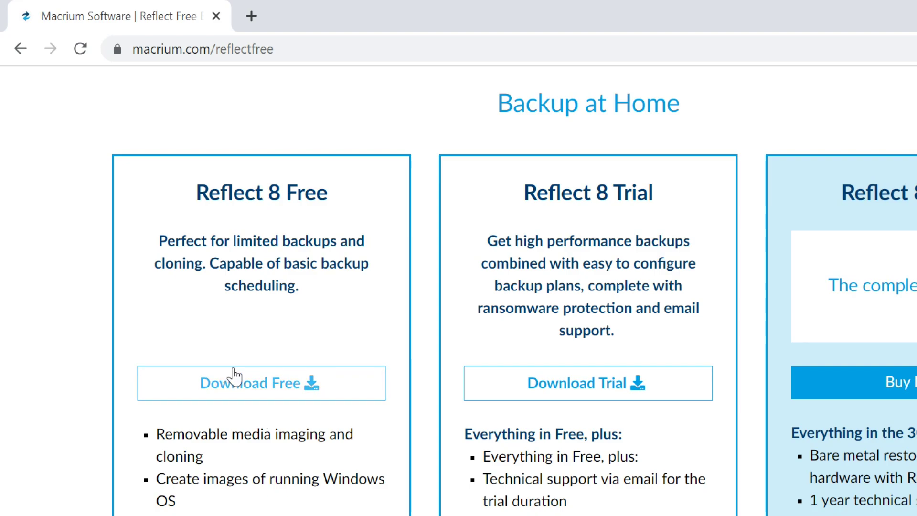
{"action": "left_click", "coordinate": [239, 385]}
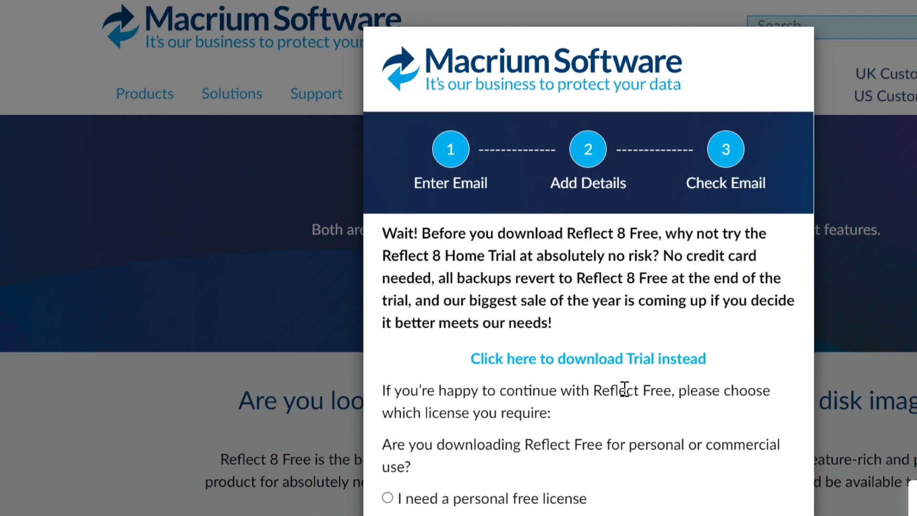
Step: Choose 'I need a personal free license', submit an e-mail address, pick No Thank You, and close the confirmation
{"action": "scroll", "coordinate": [624, 385], "scroll_direction": "down", "scroll_amount": 4}
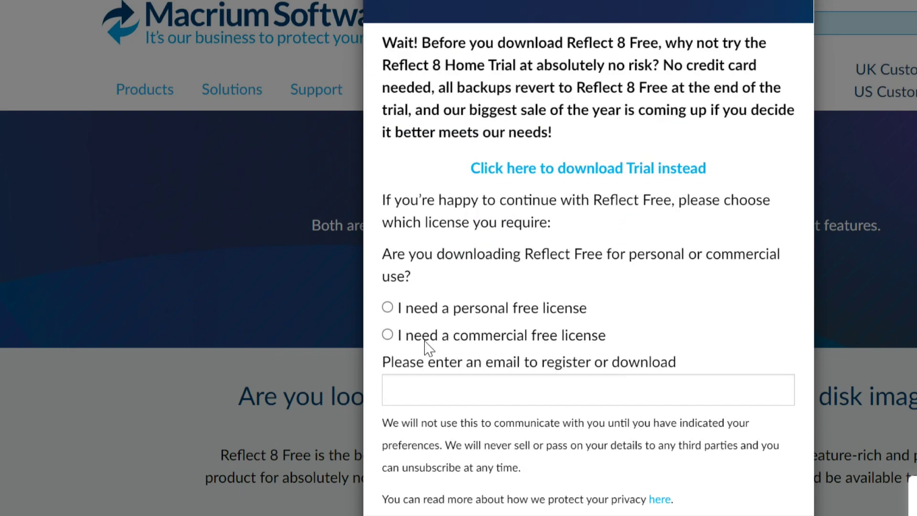
{"action": "left_click", "coordinate": [388, 308]}
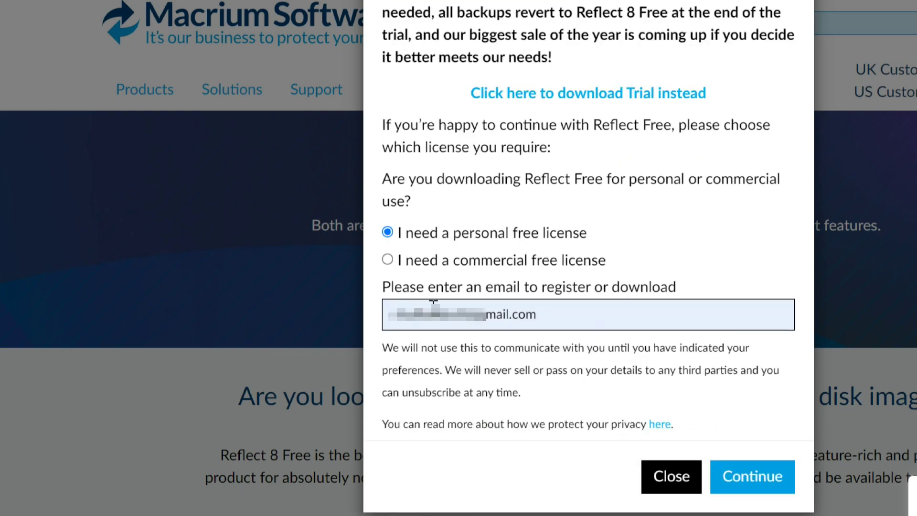
{"action": "left_click", "coordinate": [750, 475]}
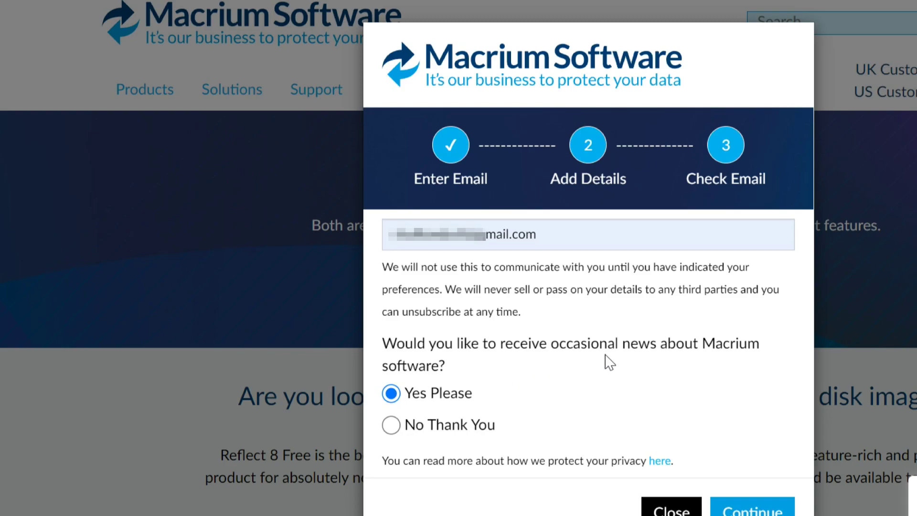
{"action": "left_click", "coordinate": [390, 424]}
{"action": "scroll", "coordinate": [704, 467], "scroll_direction": "down", "scroll_amount": 1}
{"action": "left_click", "coordinate": [767, 473]}
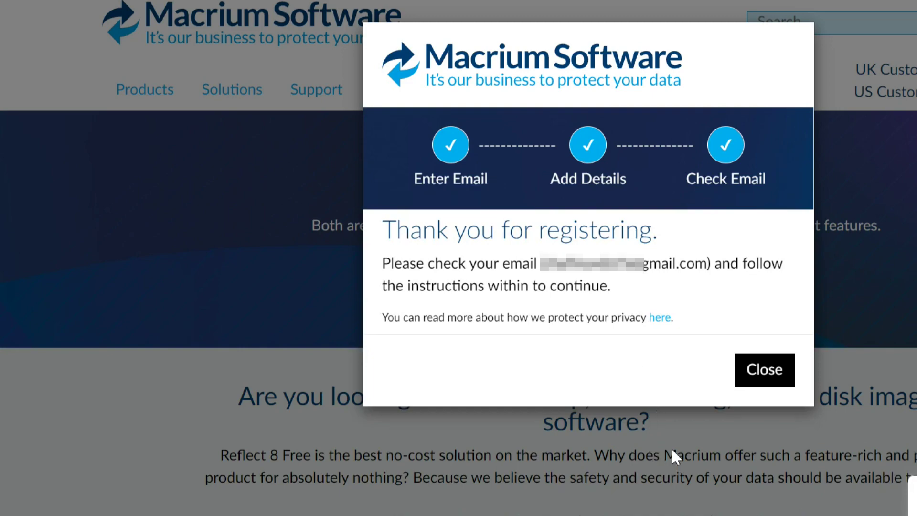
{"action": "left_click", "coordinate": [776, 380]}
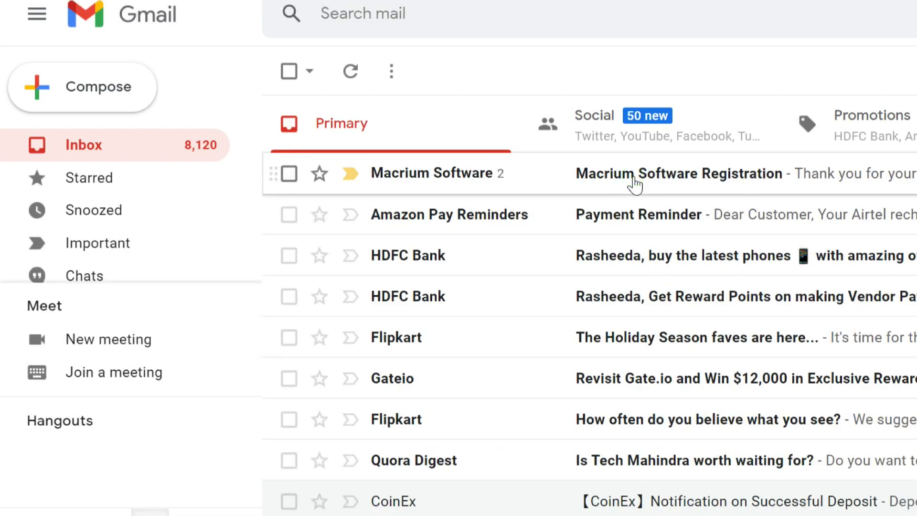
Step: Follow the download link in the Macrium Software Registration e-mail and run ReflectDLHF.exe
{"action": "left_click", "coordinate": [650, 180]}
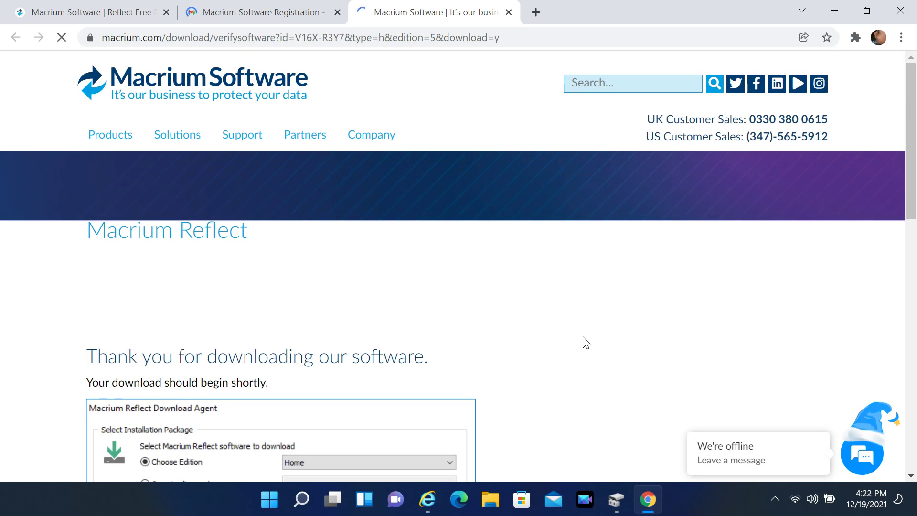
{"action": "scroll", "coordinate": [586, 342], "scroll_direction": "down", "scroll_amount": 5}
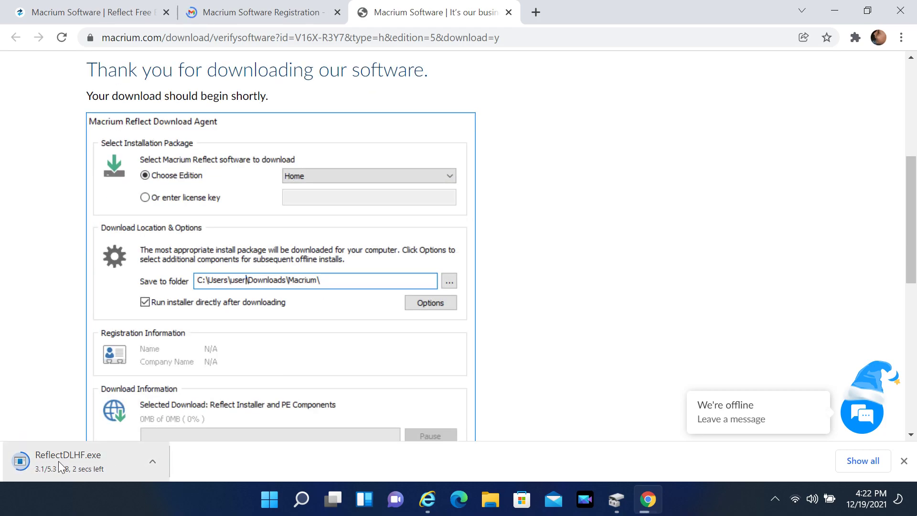
{"action": "left_click", "coordinate": [240, 12]}
{"action": "left_click", "coordinate": [82, 465]}
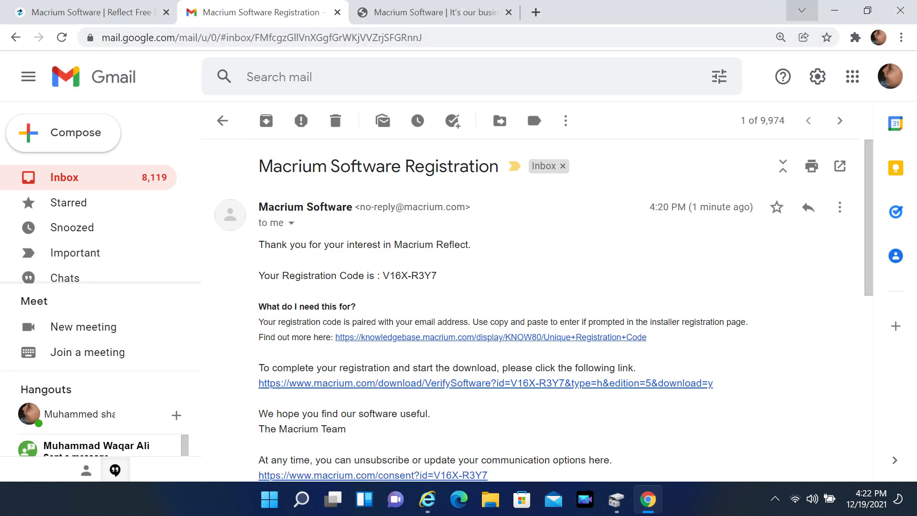
Step: Download the Free edition installer to C:\Users\Asus\Downloads with Run installer left checked
{"action": "left_click", "coordinate": [831, 11]}
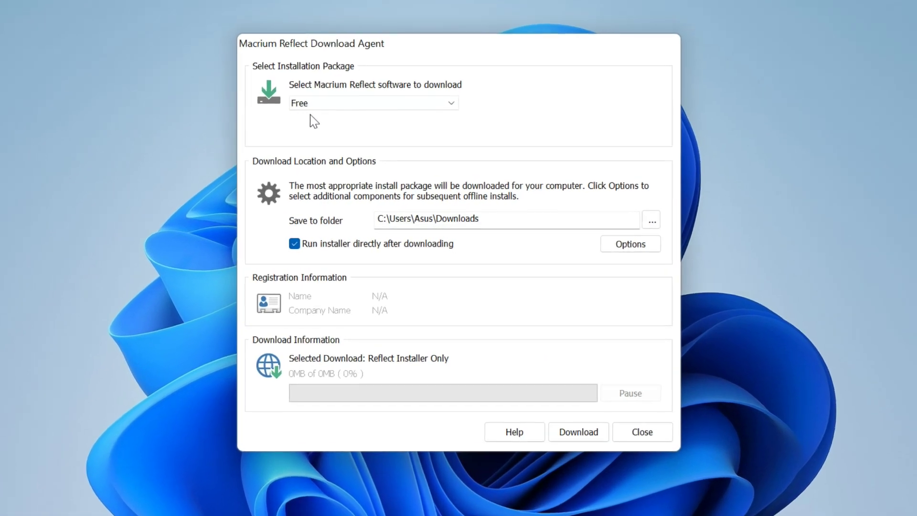
{"action": "left_click", "coordinate": [337, 91]}
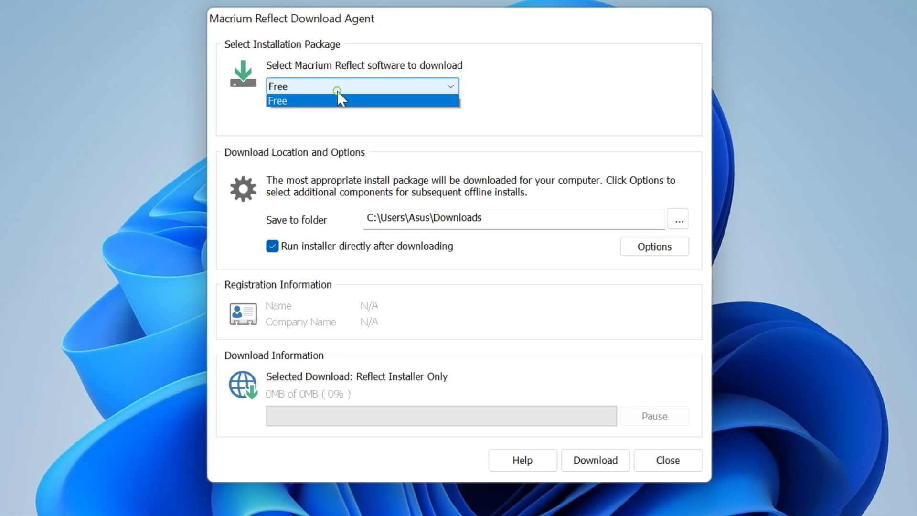
{"action": "left_click", "coordinate": [338, 98]}
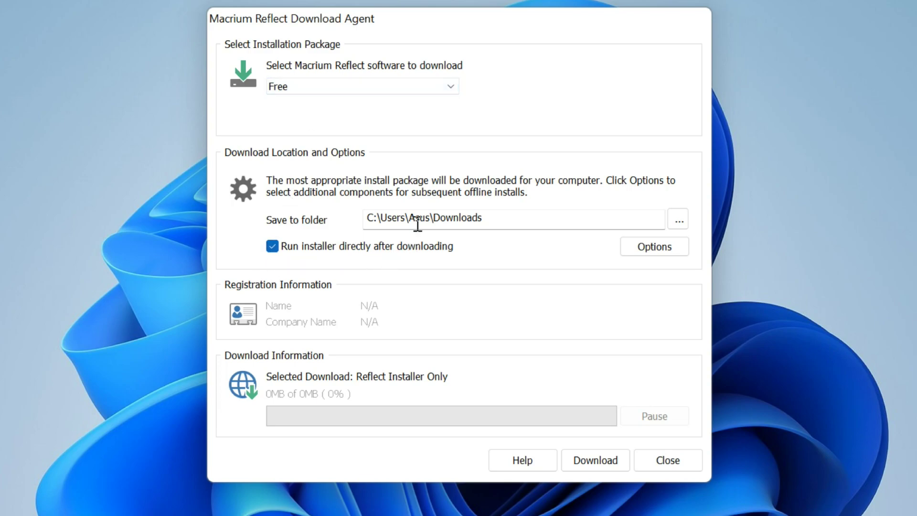
{"action": "left_click", "coordinate": [503, 228]}
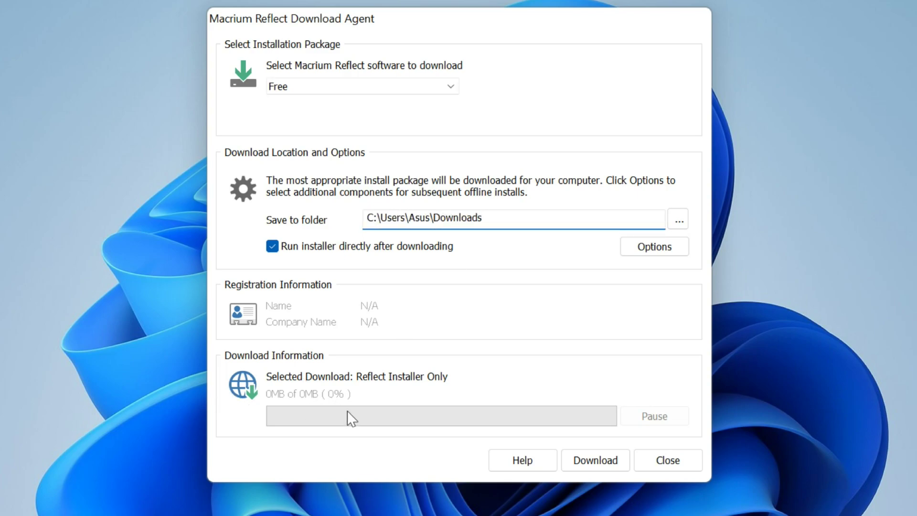
{"action": "left_click", "coordinate": [600, 463]}
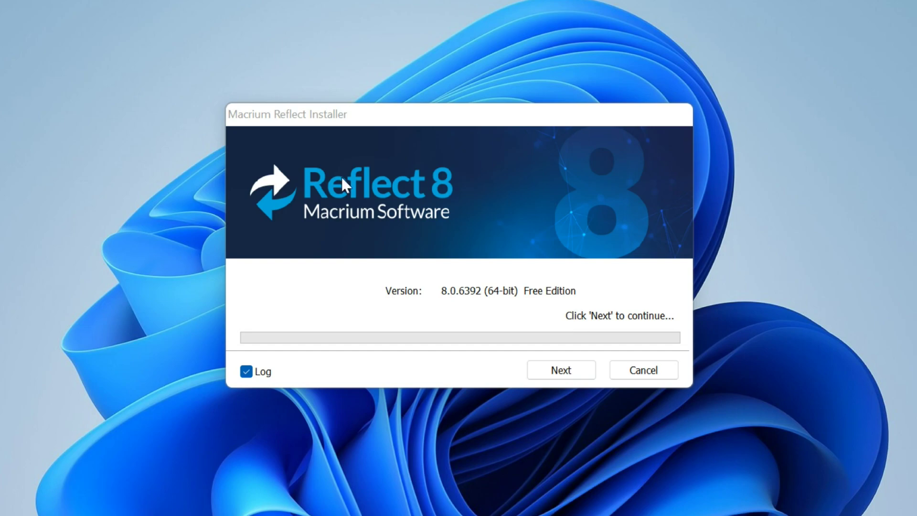
Step: Start the Reflect 8 Free Edition installer and accept the licence agreement
{"action": "left_click", "coordinate": [556, 367]}
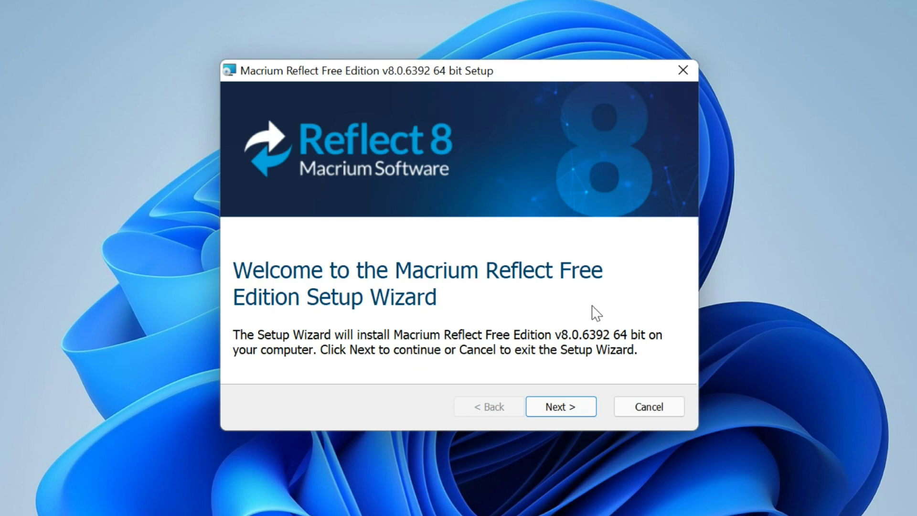
{"action": "left_click", "coordinate": [572, 406]}
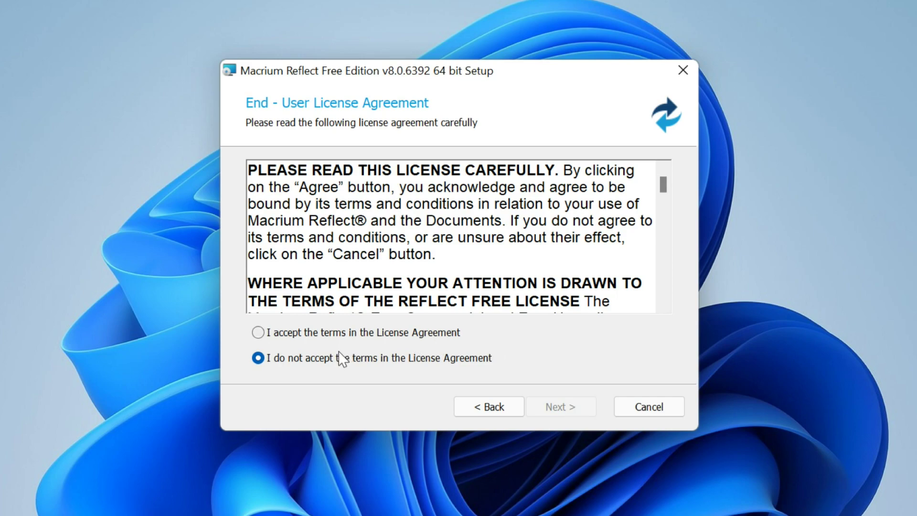
{"action": "left_click", "coordinate": [275, 333]}
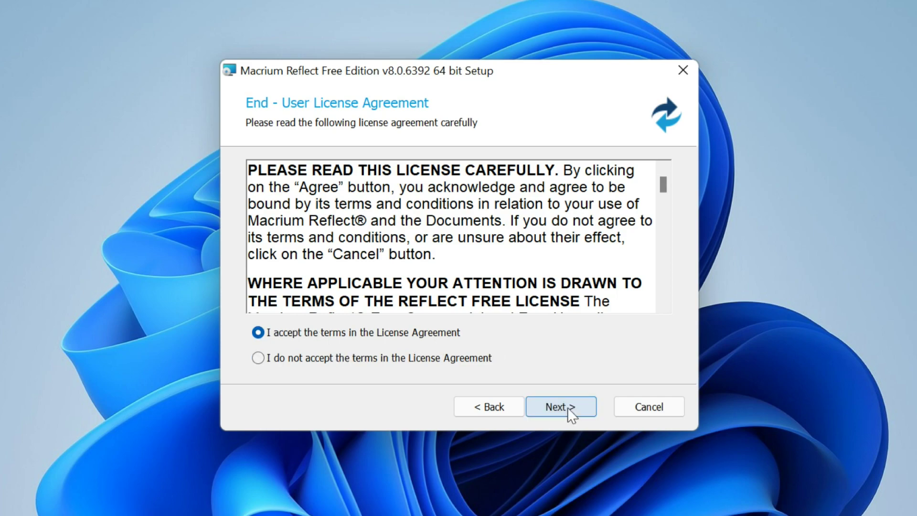
{"action": "left_click", "coordinate": [568, 407]}
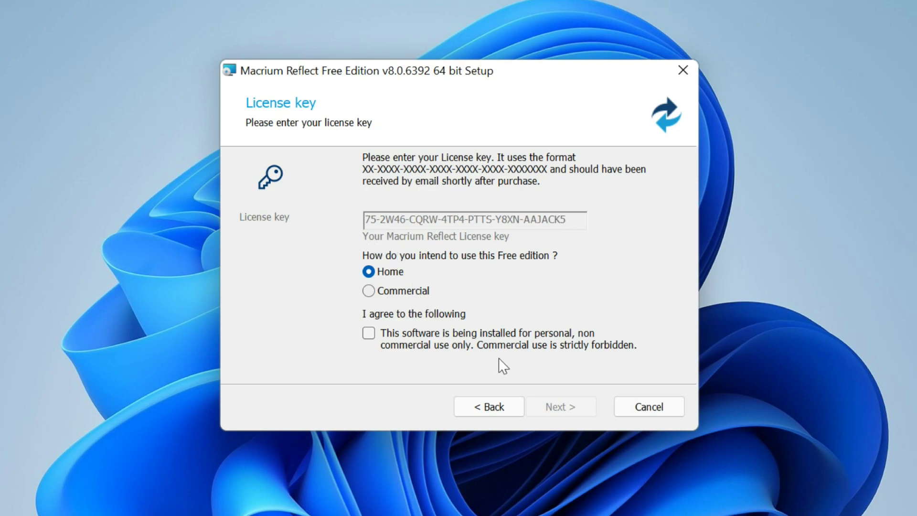
Step: Agree to personal non-commercial use, skip registering the installation, and continue past custom setup
{"action": "left_click", "coordinate": [371, 336]}
{"action": "left_click", "coordinate": [566, 404]}
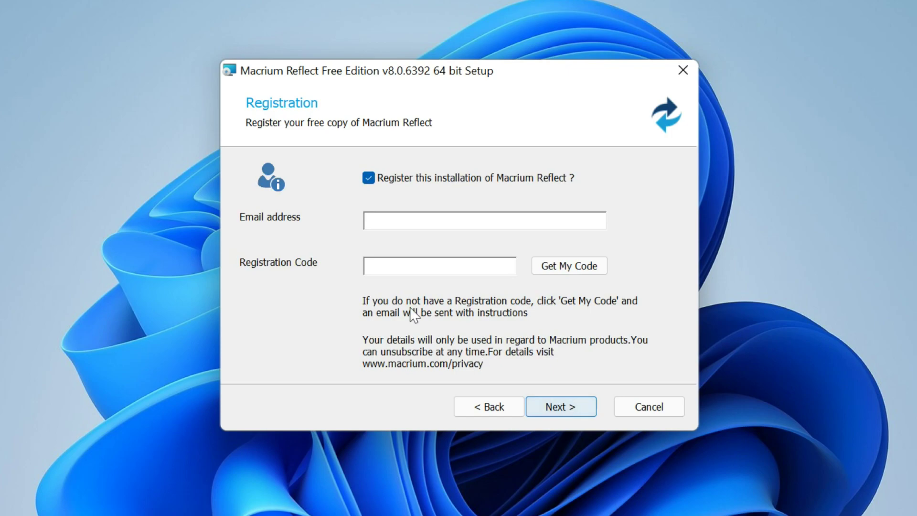
{"action": "left_click", "coordinate": [379, 218]}
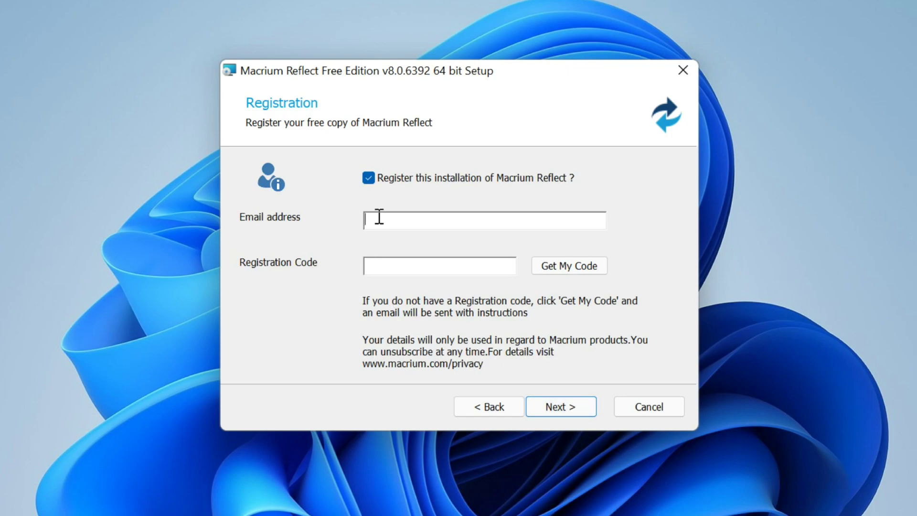
{"action": "left_click", "coordinate": [369, 178]}
{"action": "left_click", "coordinate": [558, 406]}
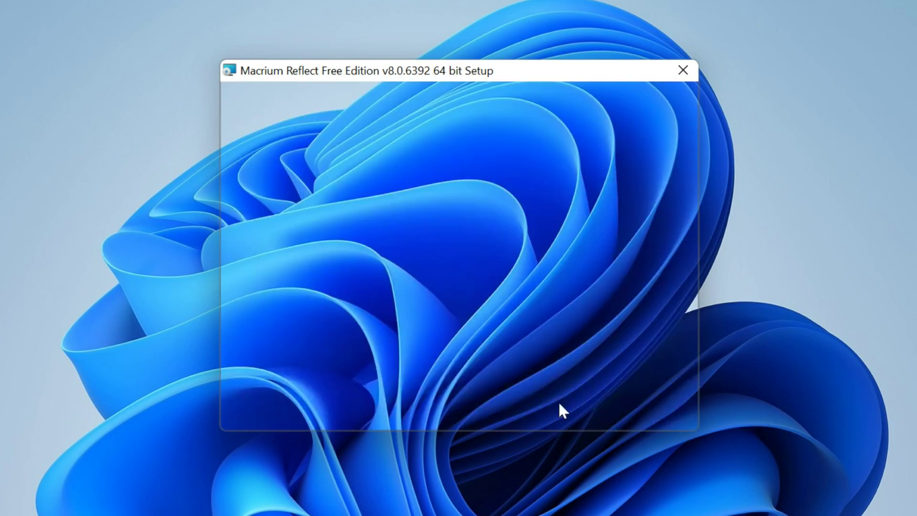
{"action": "left_click", "coordinate": [558, 402]}
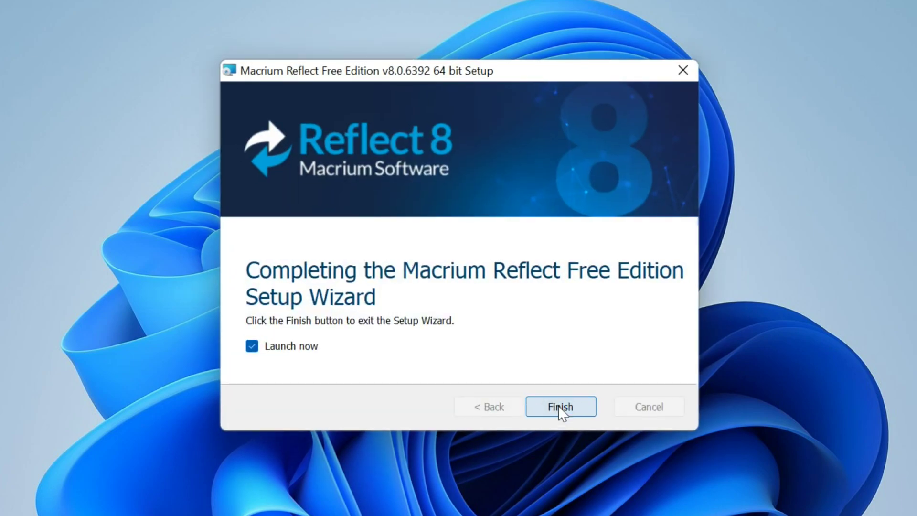
Step: Close the completed installer so Reflect 8 Free launches listing Disk 1 and Disk 2
{"action": "left_click", "coordinate": [559, 406]}
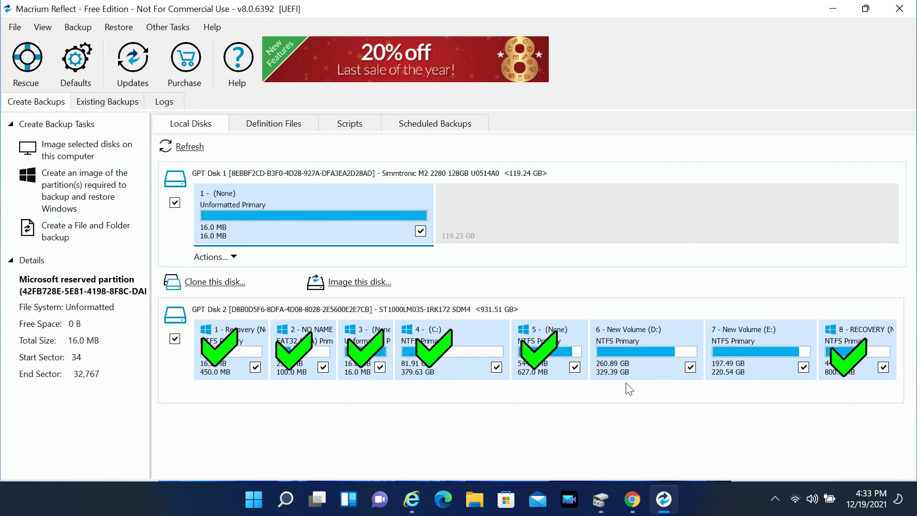
Step: Untick Disk 2's D: and E: partitions and the empty SSD Disk 1 from the image selection
{"action": "left_click", "coordinate": [690, 367]}
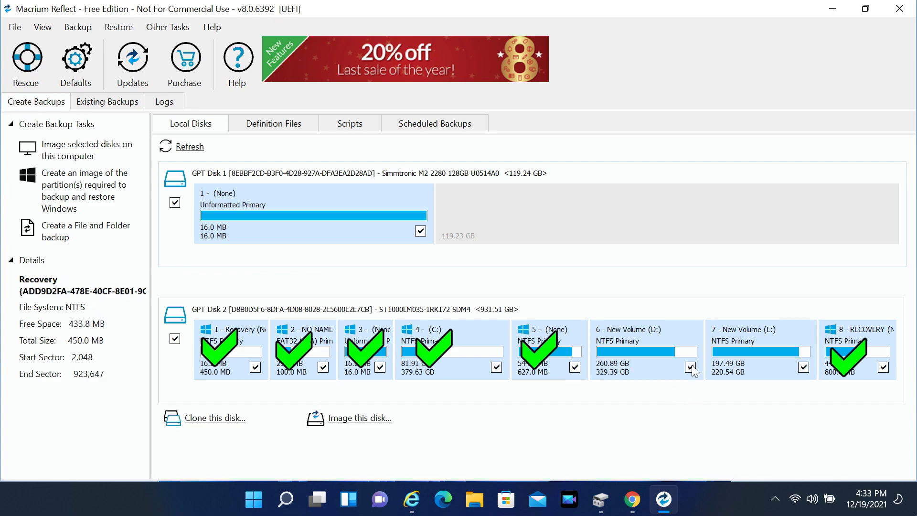
{"action": "left_click", "coordinate": [807, 371]}
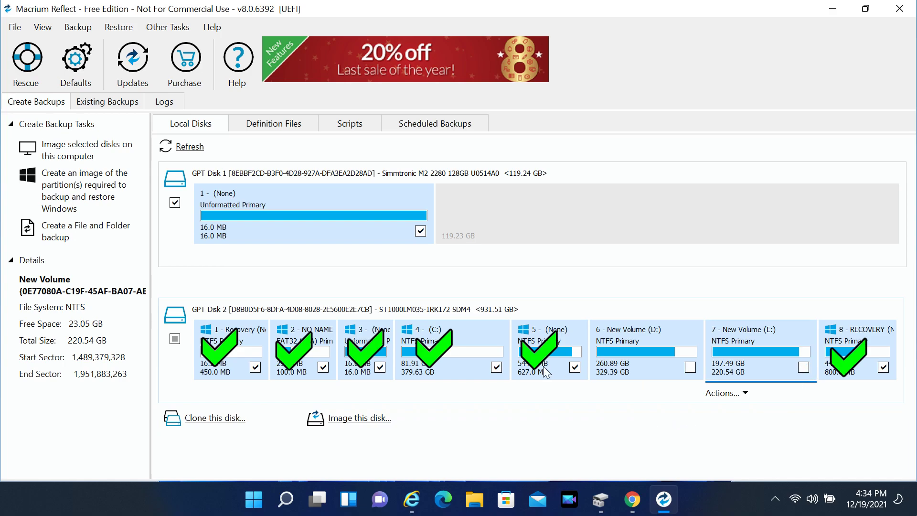
{"action": "left_click", "coordinate": [203, 197]}
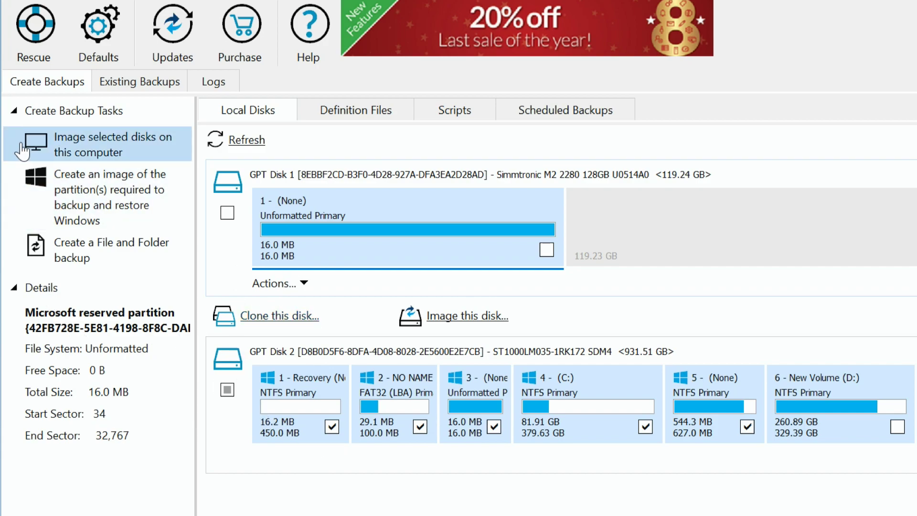
Step: Start imaging the selected disks with New Volume (D:) as the destination folder
{"action": "left_click", "coordinate": [67, 152]}
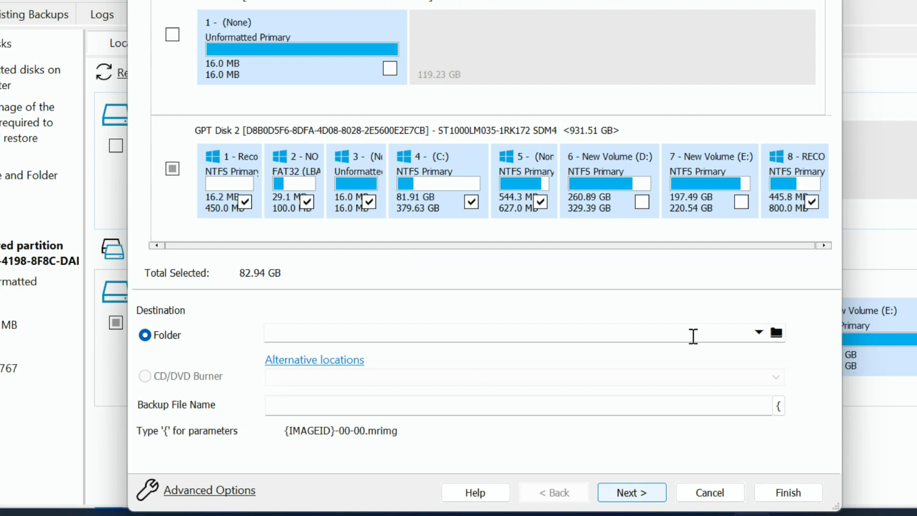
{"action": "left_click", "coordinate": [778, 333]}
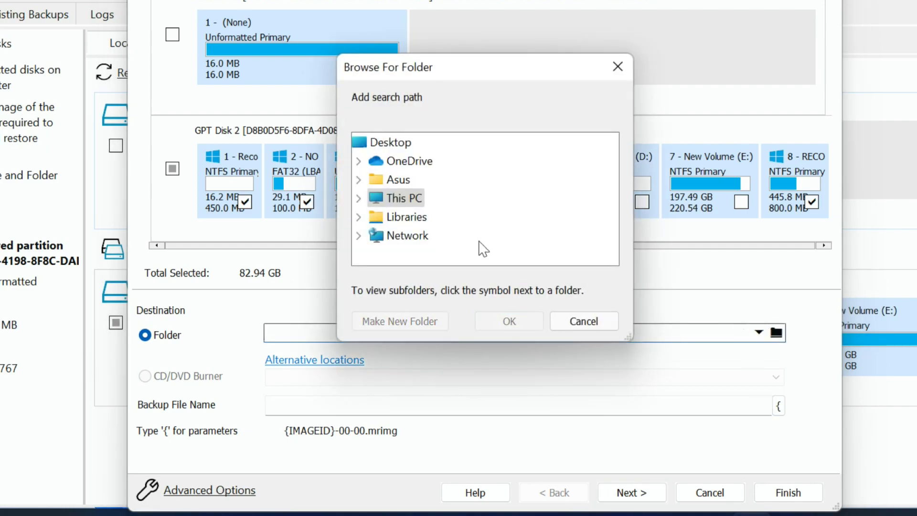
{"action": "left_click", "coordinate": [358, 198]}
{"action": "scroll", "coordinate": [503, 229], "scroll_direction": "down", "scroll_amount": 2}
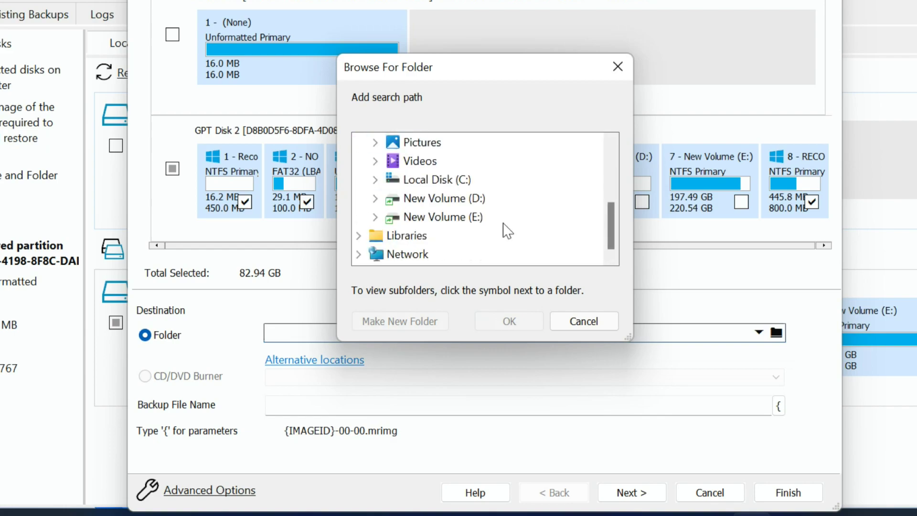
{"action": "double_click", "coordinate": [452, 198]}
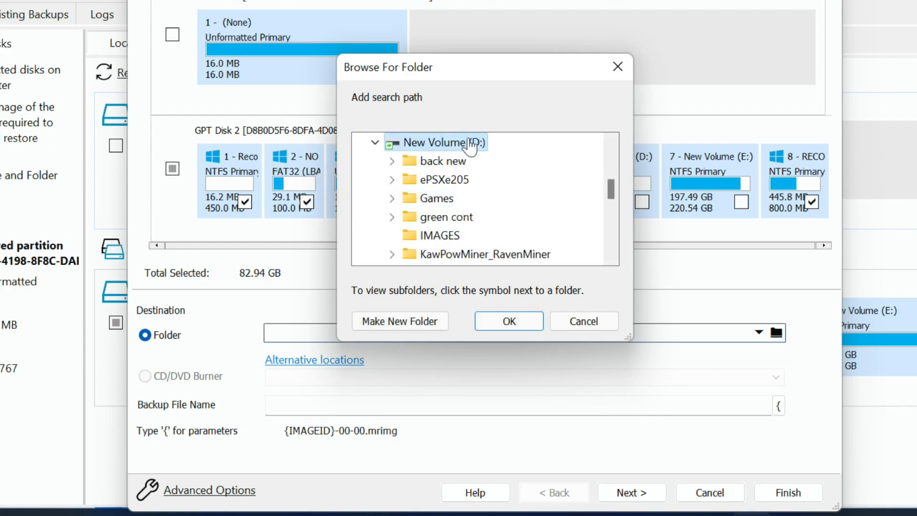
{"action": "left_click", "coordinate": [502, 321]}
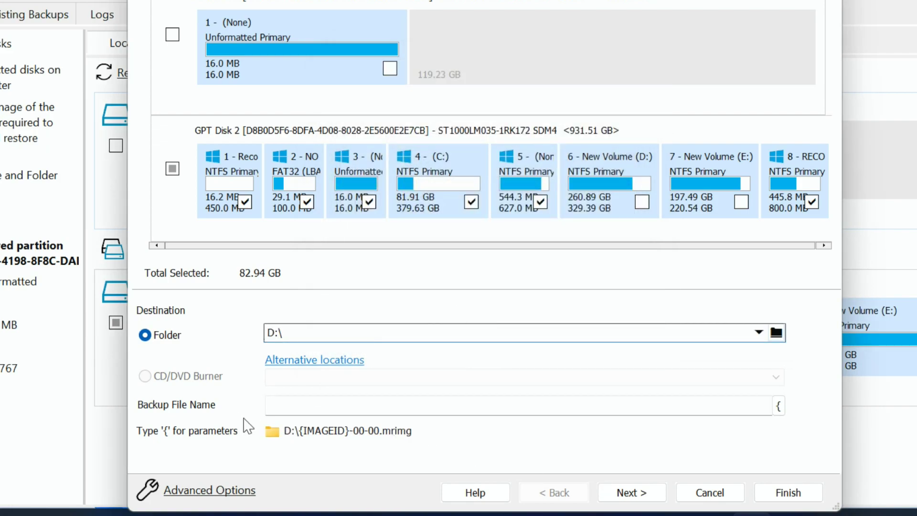
{"action": "left_click", "coordinate": [638, 501]}
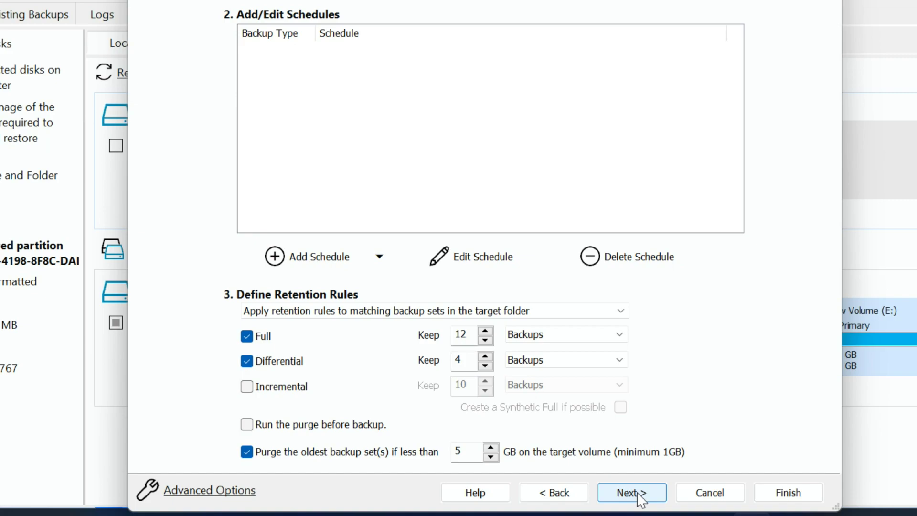
Step: Keep default schedule and retention, review the summary, and run the backup now as My Backup
{"action": "left_click", "coordinate": [637, 493]}
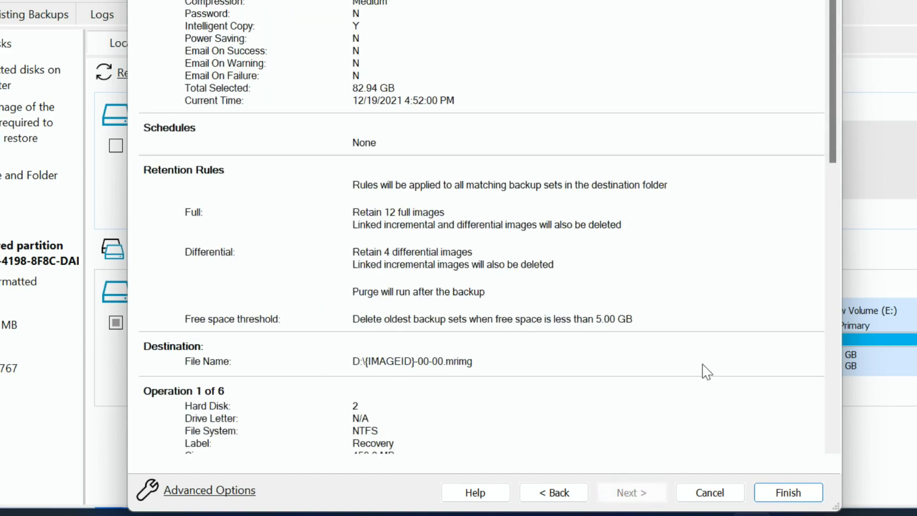
{"action": "scroll", "coordinate": [707, 372], "scroll_direction": "down", "scroll_amount": 5}
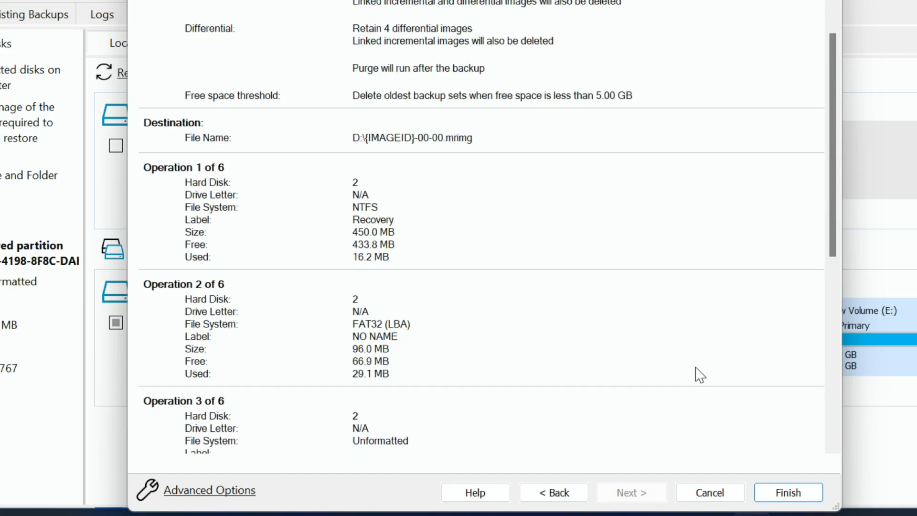
{"action": "scroll", "coordinate": [700, 375], "scroll_direction": "down", "scroll_amount": 9}
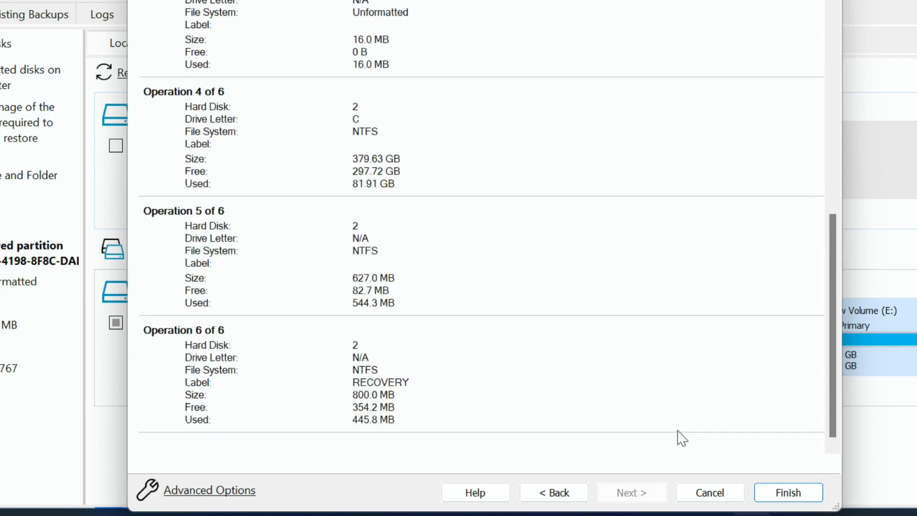
{"action": "left_click", "coordinate": [790, 493]}
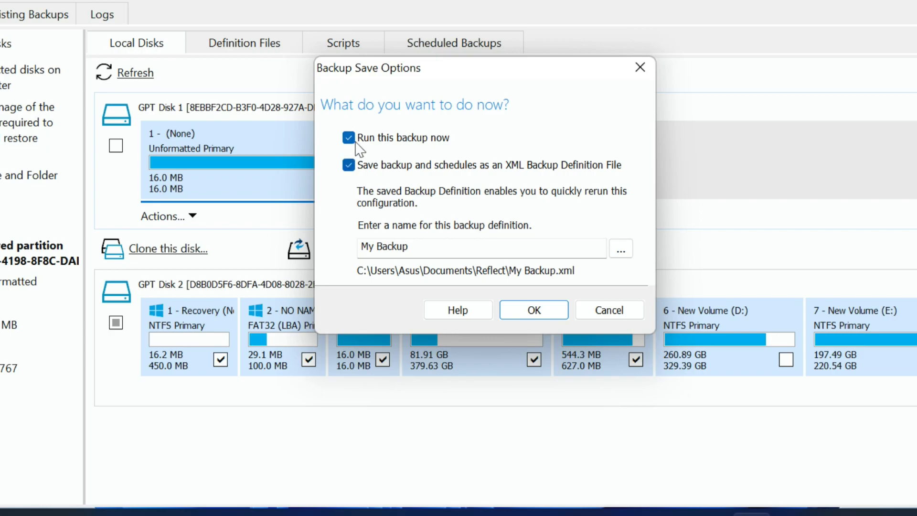
{"action": "left_click", "coordinate": [522, 307]}
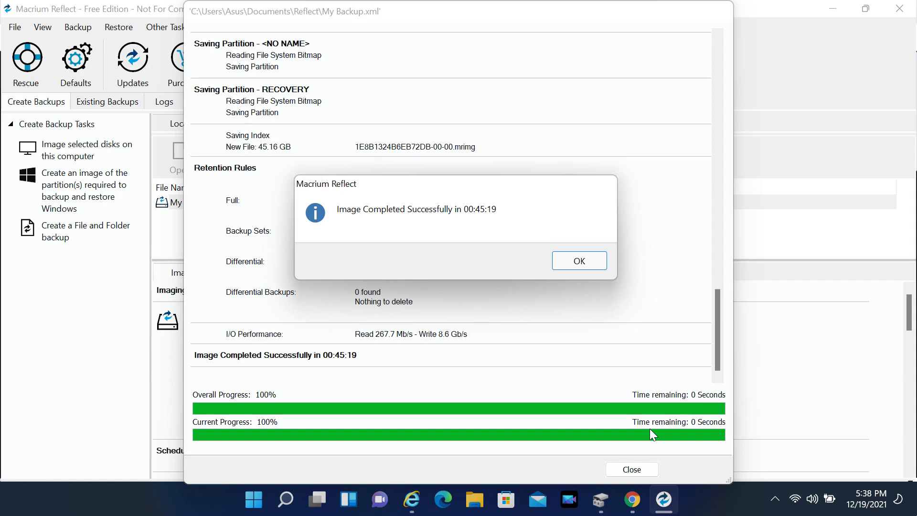
Step: Dismiss the image-completed message and close the finished backup progress window
{"action": "left_click", "coordinate": [578, 261]}
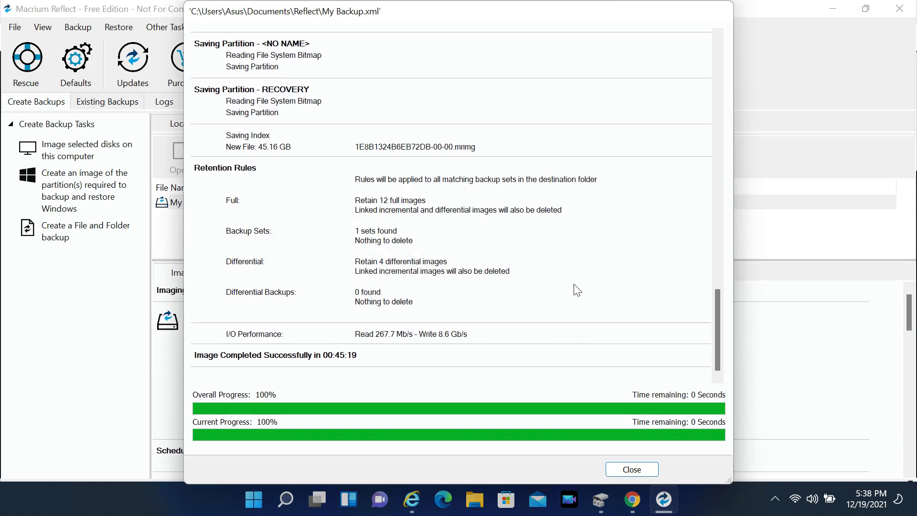
{"action": "left_click", "coordinate": [632, 470]}
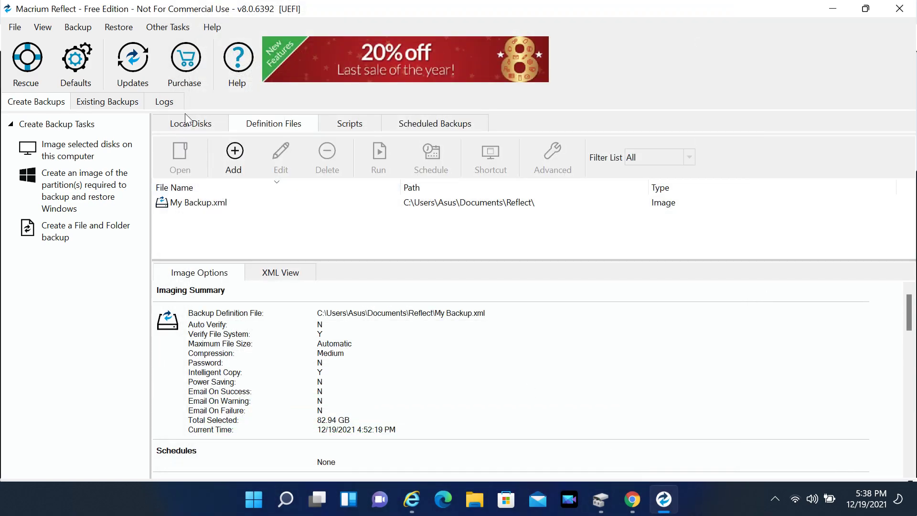
Step: Show Local Disks, then list existing backups to reveal the Full My Backup image on D:
{"action": "left_click", "coordinate": [182, 126]}
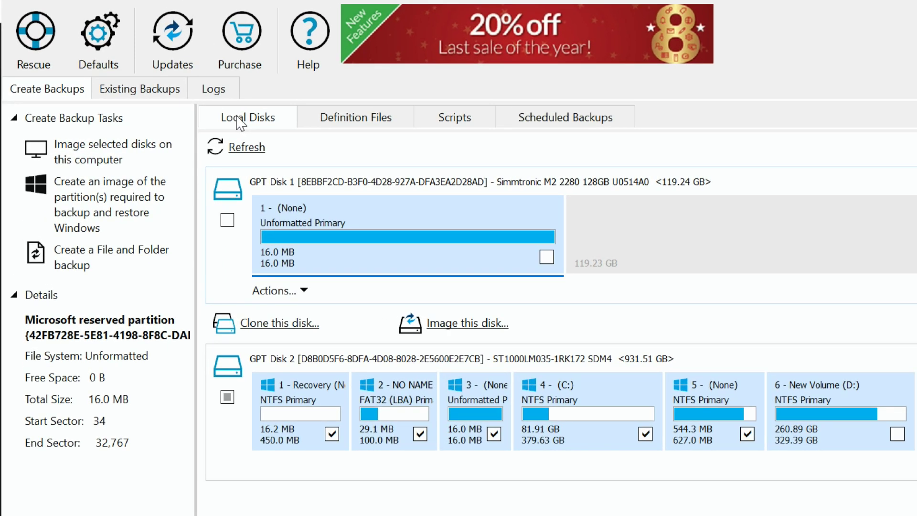
{"action": "left_click", "coordinate": [134, 91]}
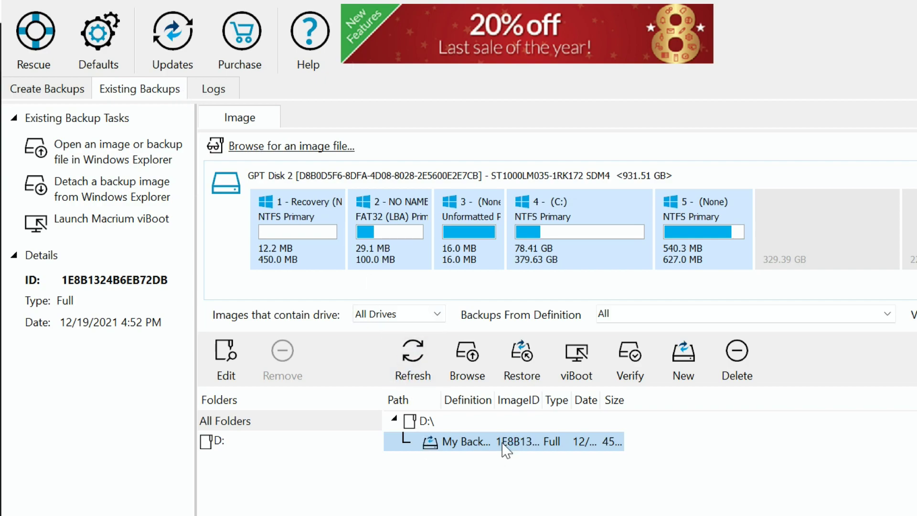
Step: Restore the image onto GPT Disk 1, the 128GB Simmtronic SSD, deleting its 16 MB partition
{"action": "left_click", "coordinate": [529, 377]}
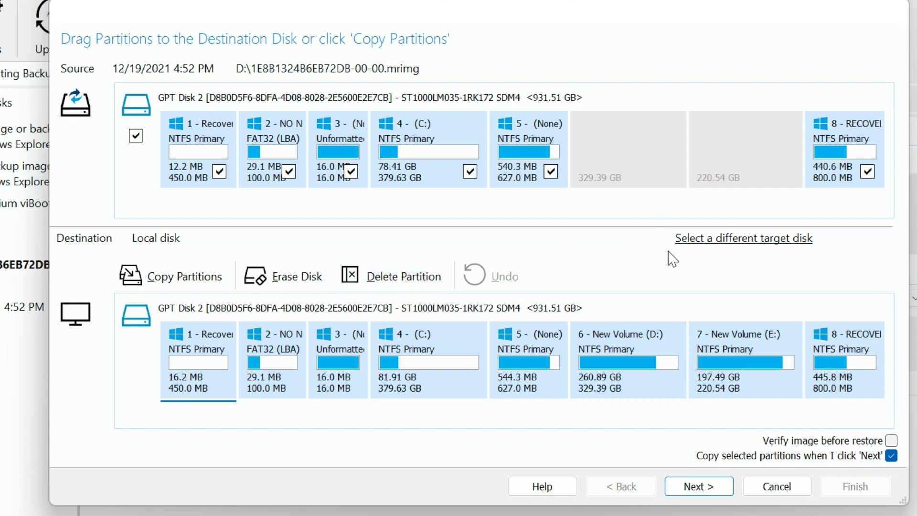
{"action": "left_click", "coordinate": [748, 239]}
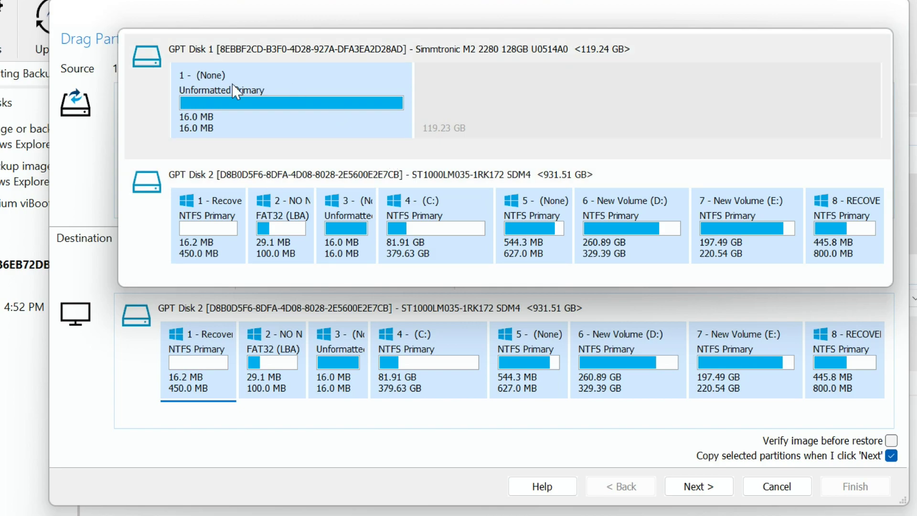
{"action": "left_click", "coordinate": [213, 89]}
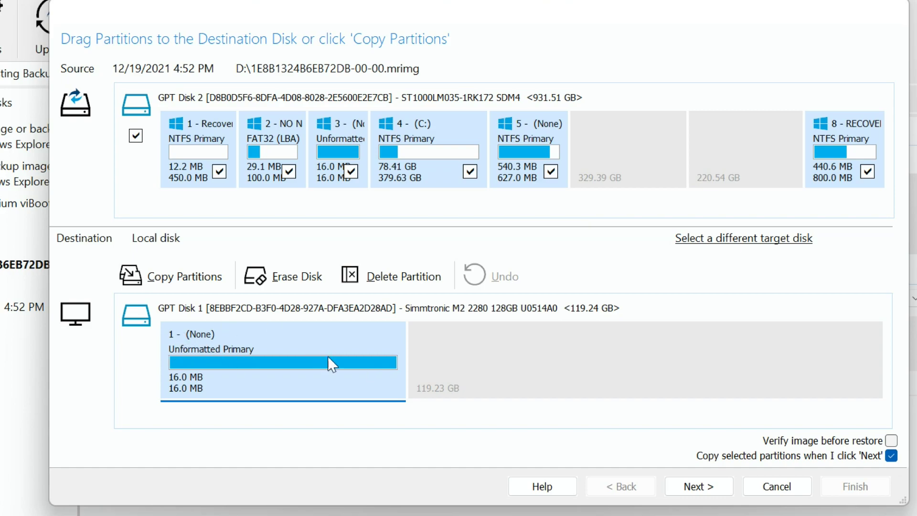
{"action": "left_click", "coordinate": [402, 278]}
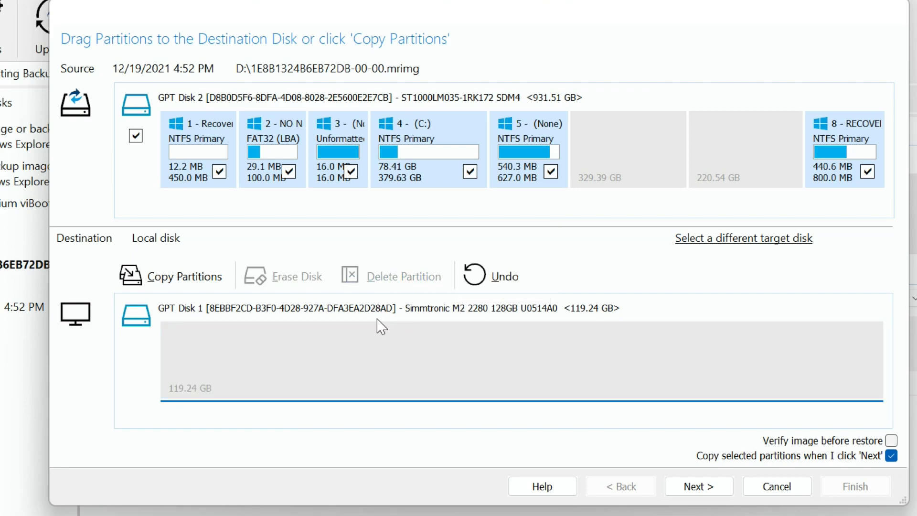
{"action": "left_click", "coordinate": [705, 491]}
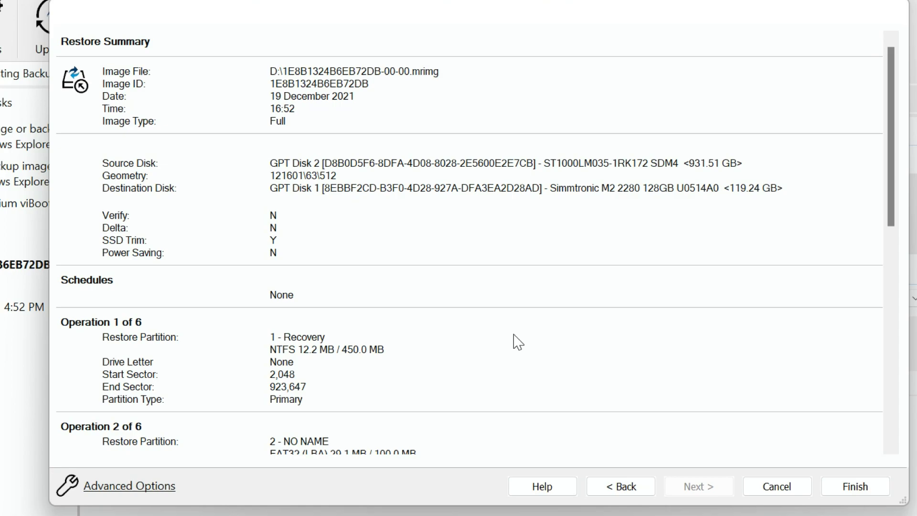
Step: Review the six-operation Restore Summary and start the restore onto the SSD
{"action": "scroll", "coordinate": [518, 343], "scroll_direction": "down", "scroll_amount": 10}
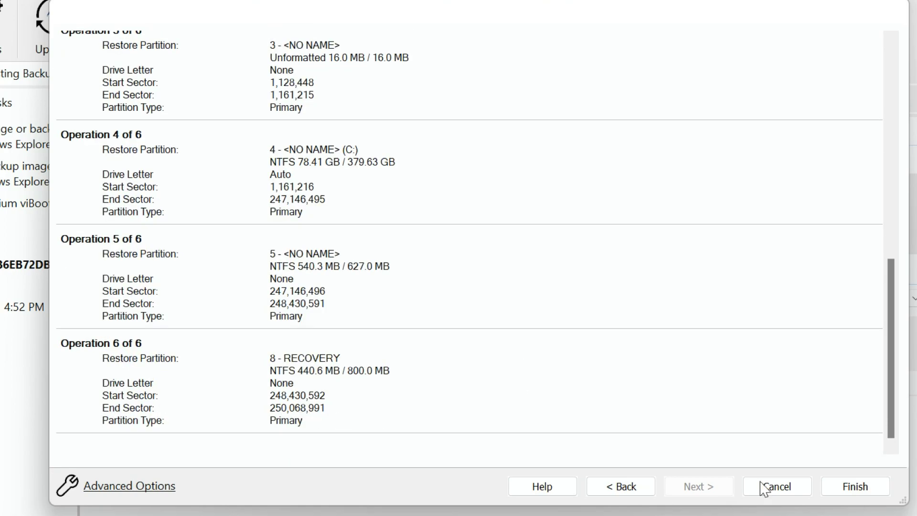
{"action": "left_click", "coordinate": [855, 487]}
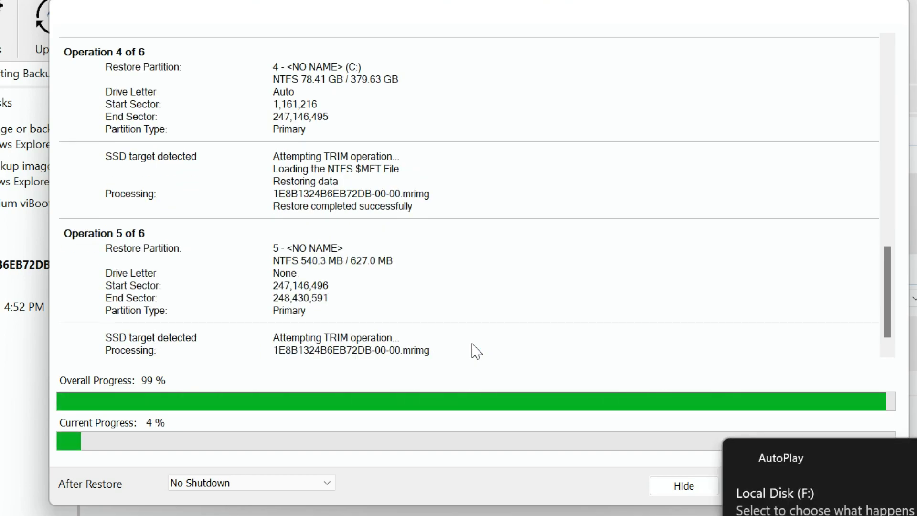
Step: Close the F: window, acknowledge the 01:08:43 restore completion, close the log and return to Disk Management
{"action": "key", "text": "alt+F4"}
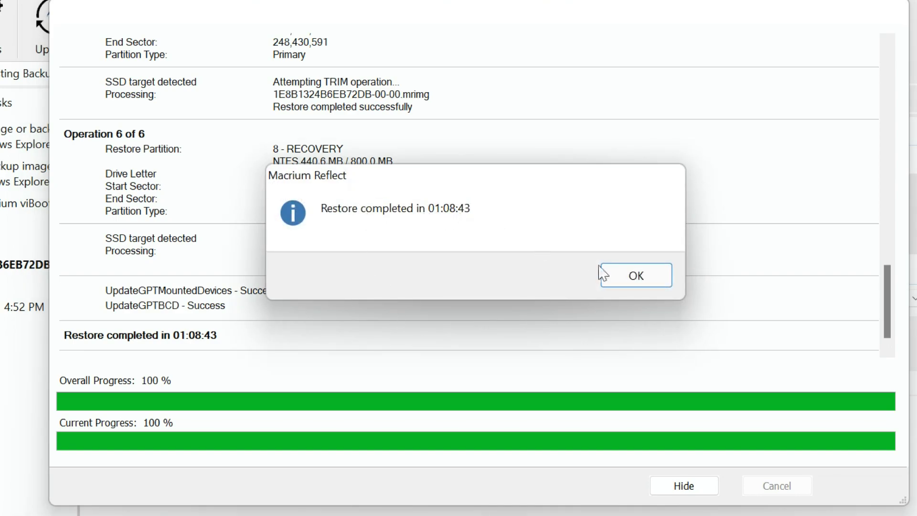
{"action": "left_click", "coordinate": [641, 272]}
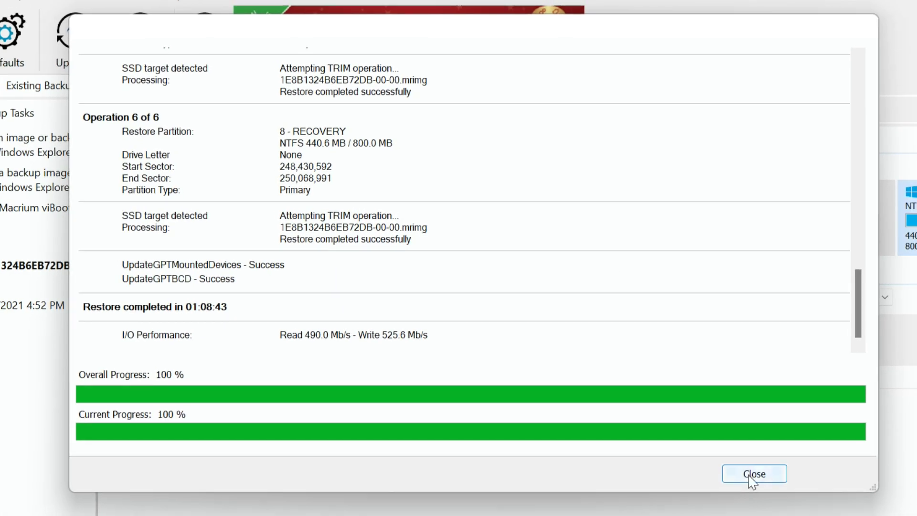
{"action": "left_click", "coordinate": [778, 486]}
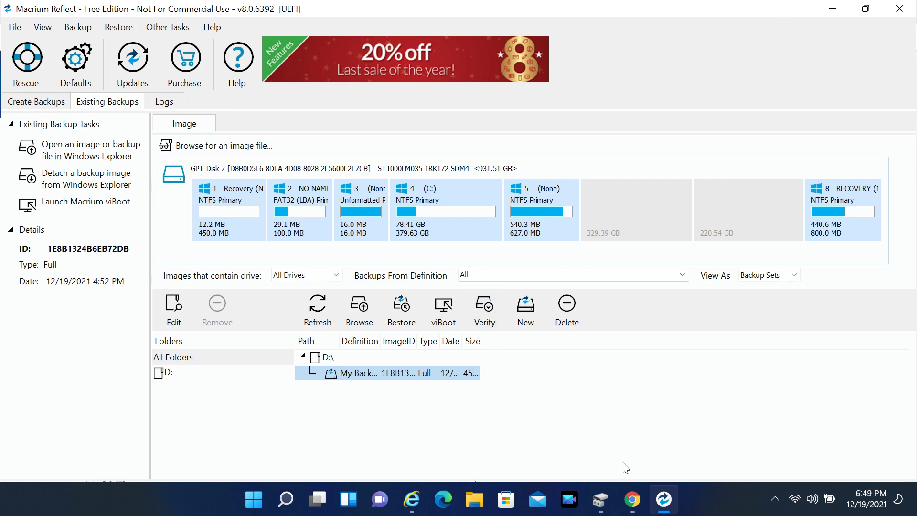
{"action": "left_click", "coordinate": [602, 506]}
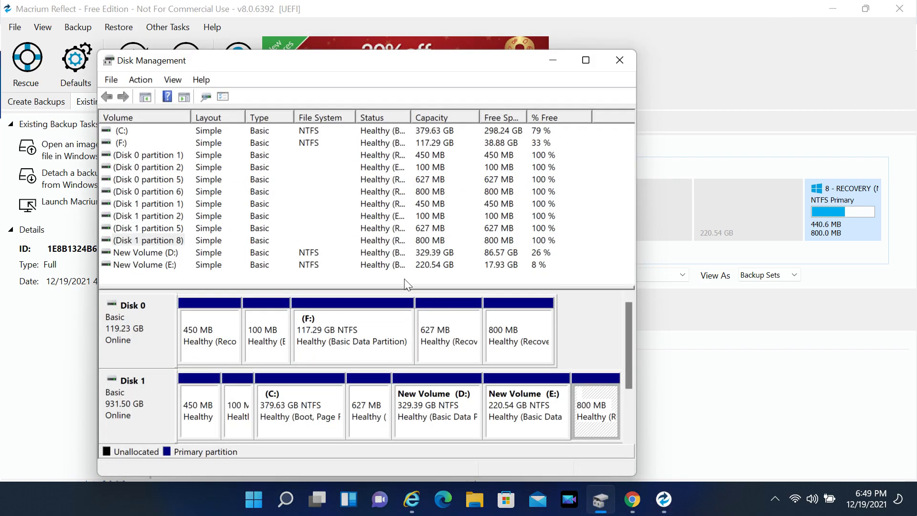
Step: Check the post-restore disk layout in Disk Management, then close it
{"action": "key", "text": "Up"}
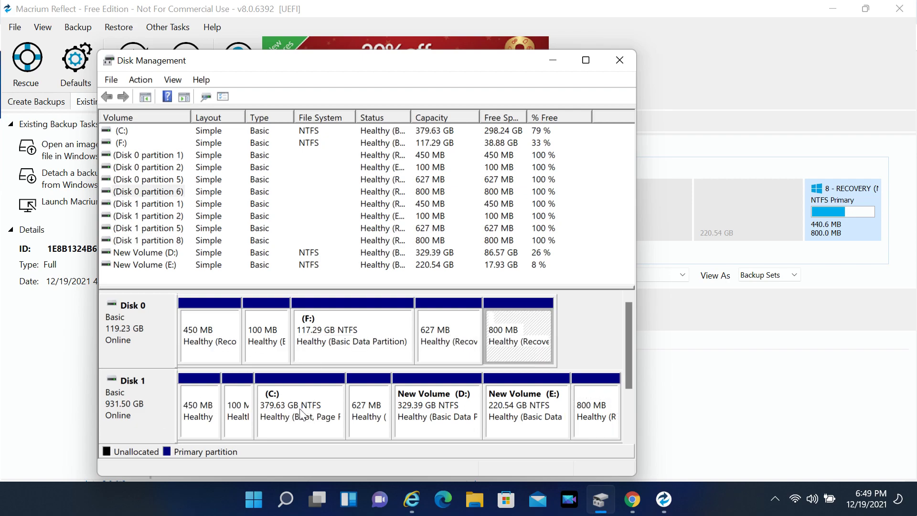
{"action": "left_click", "coordinate": [618, 63]}
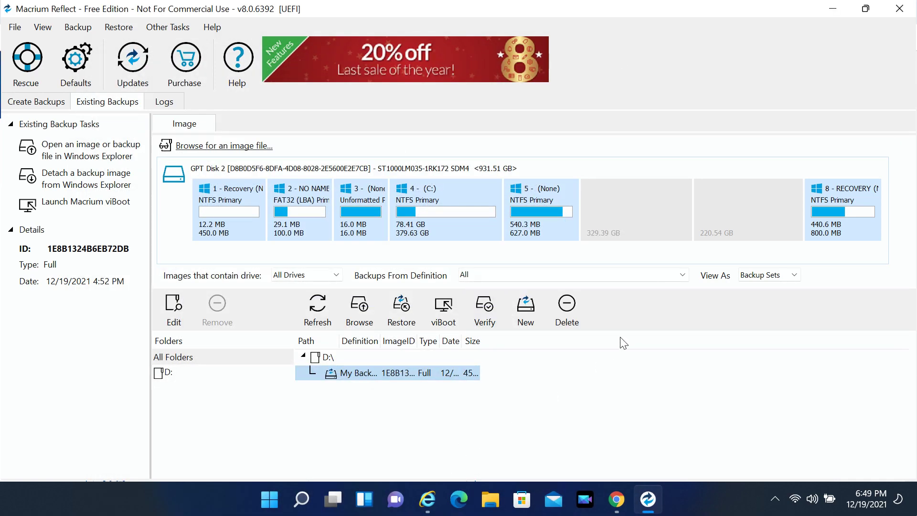
Step: Restart the PC, then in This PC confirm C: is 117 GB and check Local Disk (F:)
{"action": "left_click", "coordinate": [270, 495]}
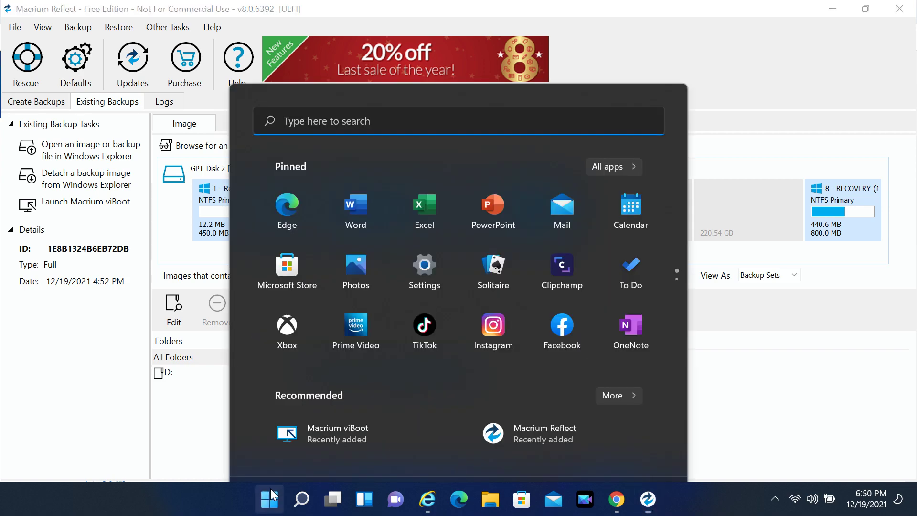
{"action": "left_click", "coordinate": [640, 451]}
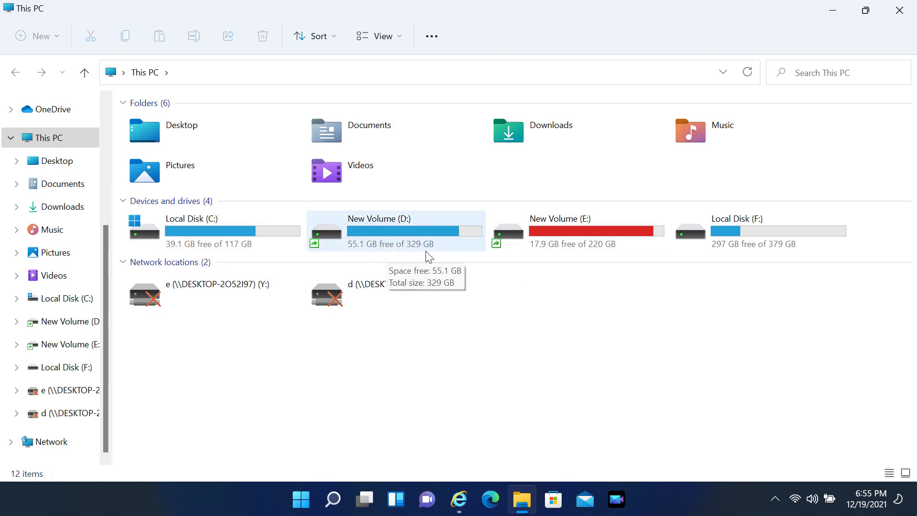
{"action": "left_click", "coordinate": [760, 249]}
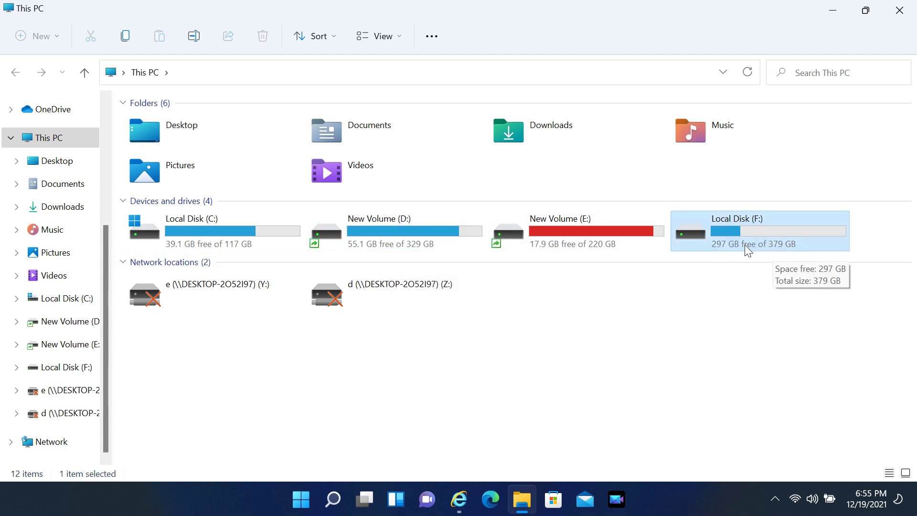
{"action": "left_click", "coordinate": [512, 328]}
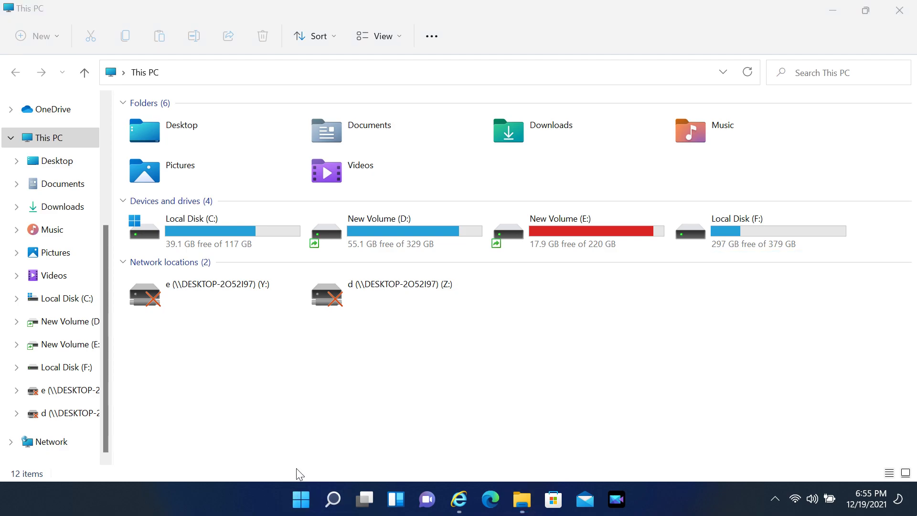
{"action": "right_click", "coordinate": [301, 500]}
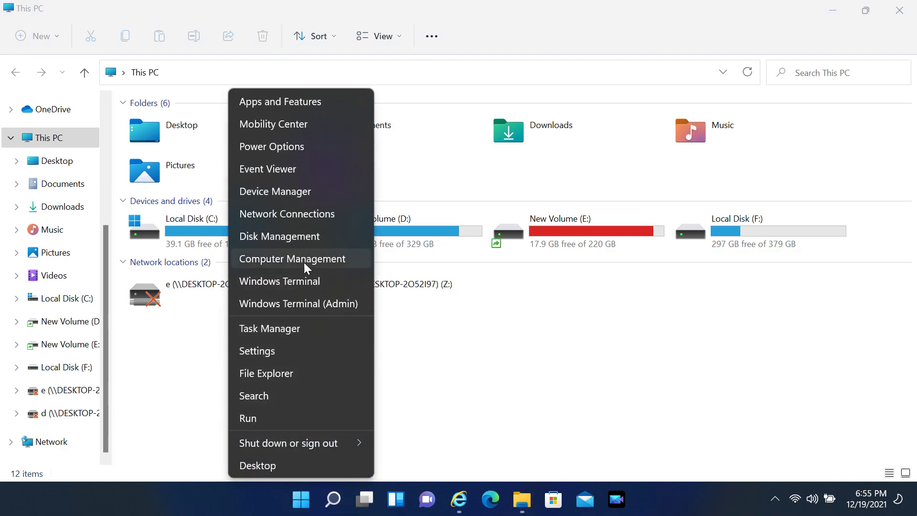
Step: Open Disk Management and confirm C: at 117.29 GB on Disk 0, F: at 379.63 GB on Disk 1
{"action": "left_click", "coordinate": [302, 237]}
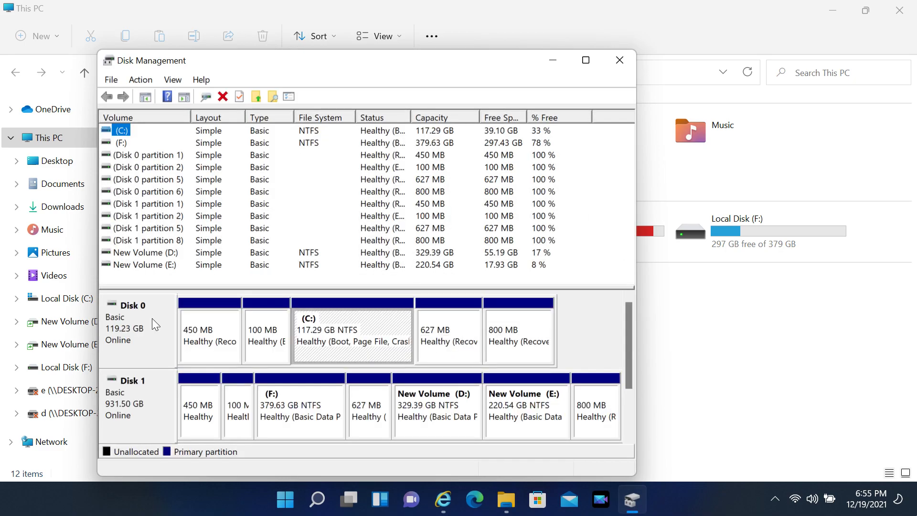
{"action": "left_click", "coordinate": [346, 340]}
{"action": "left_click", "coordinate": [352, 306]}
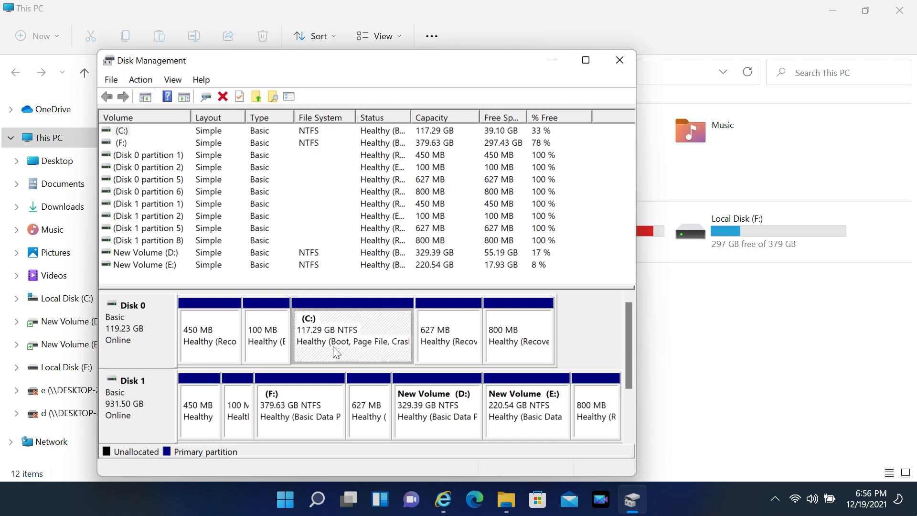